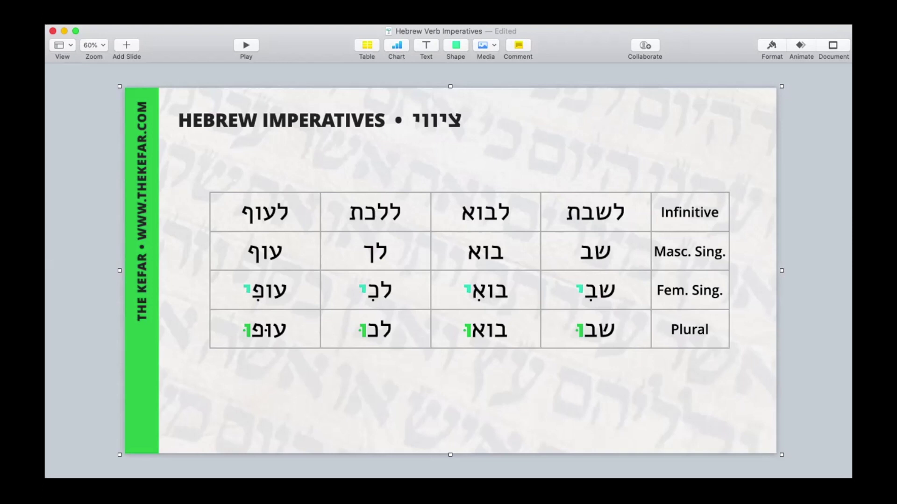
# Duplicate the table below the original and nudge the top table back into place.
pyautogui.press('Escape')
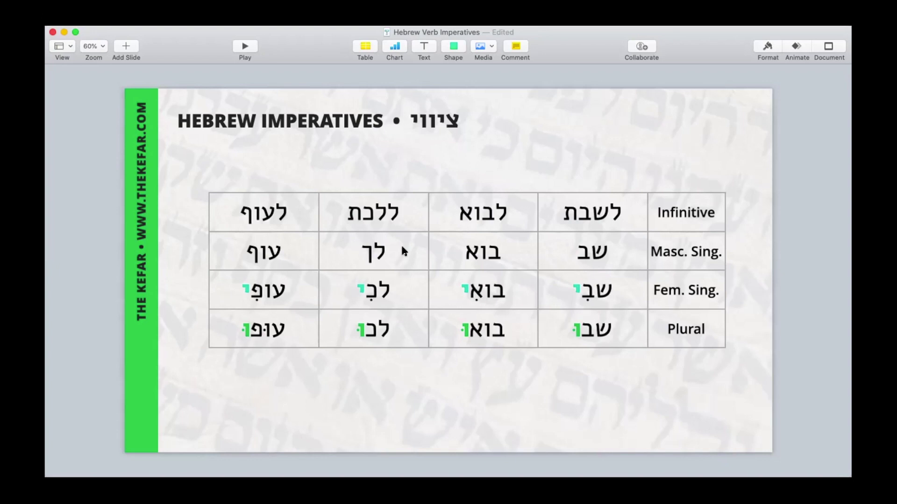
pyautogui.moveTo(475, 268); pyautogui.dragTo(477, 232)
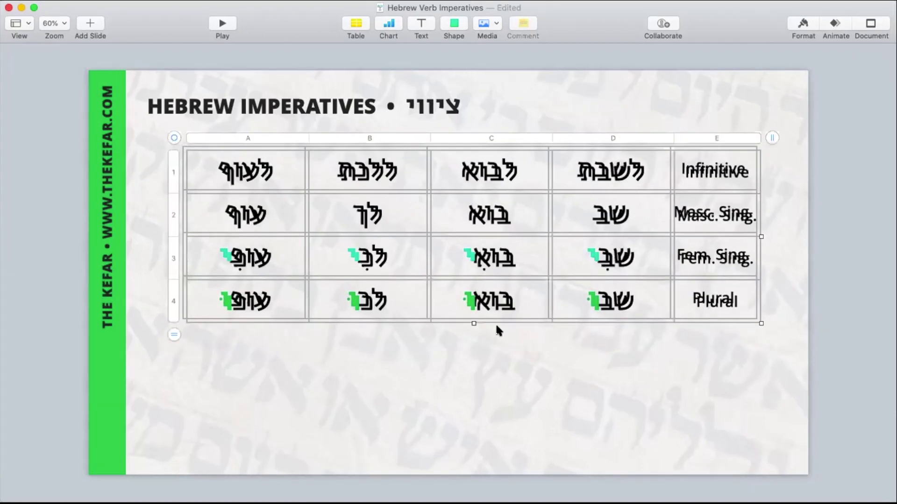
pyautogui.moveTo(542, 231); pyautogui.dragTo(610, 398)
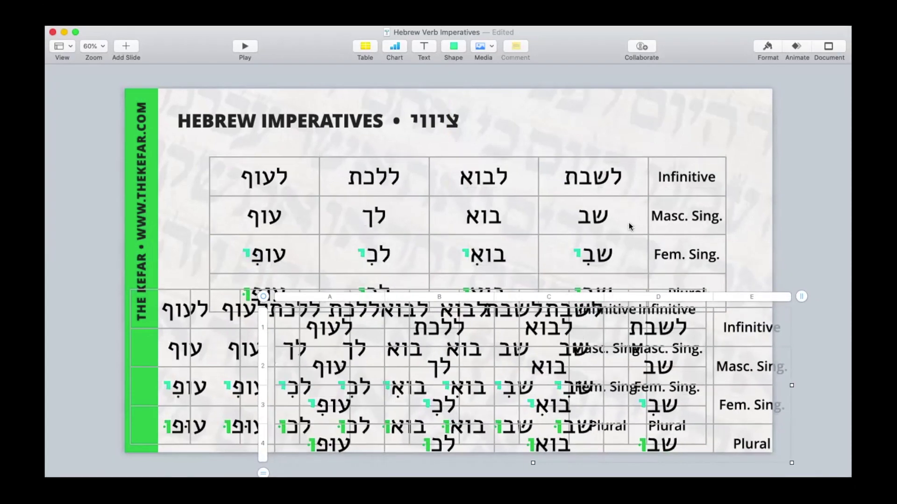
pyautogui.moveTo(631, 225); pyautogui.dragTo(633, 217)
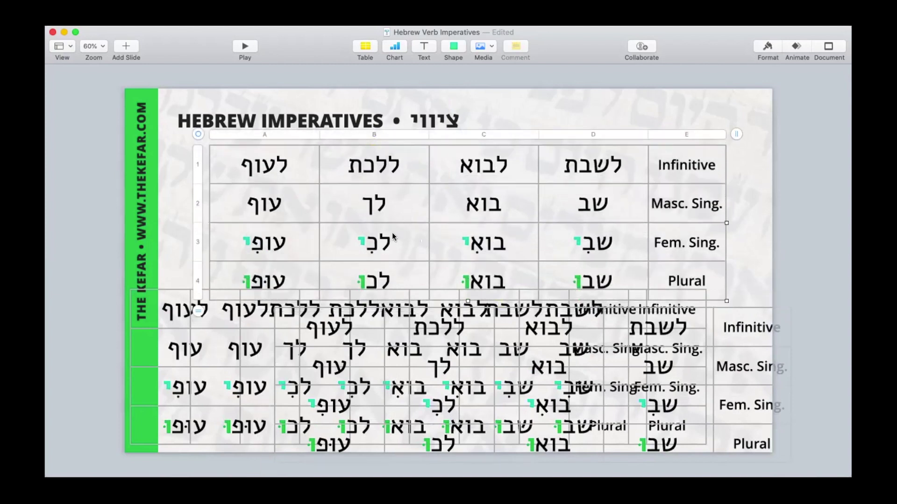
# Clear cells A1–C4 of the top table and paste another table copy at the top of the slide.
pyautogui.click(295, 206)
pyautogui.moveTo(289, 163); pyautogui.dragTo(497, 286)
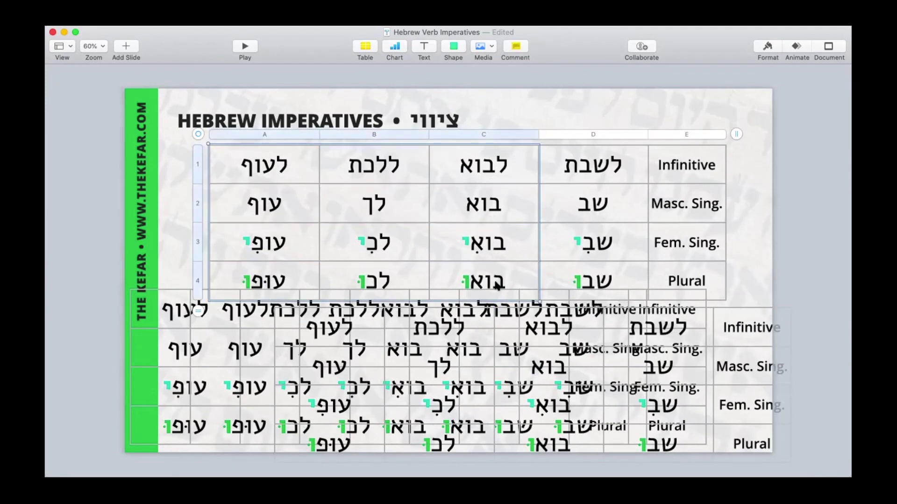
pyautogui.hotkey('ctrl', 'x')
pyautogui.hotkey('ctrl', 'v')
pyautogui.moveTo(480, 308); pyautogui.dragTo(434, 159)
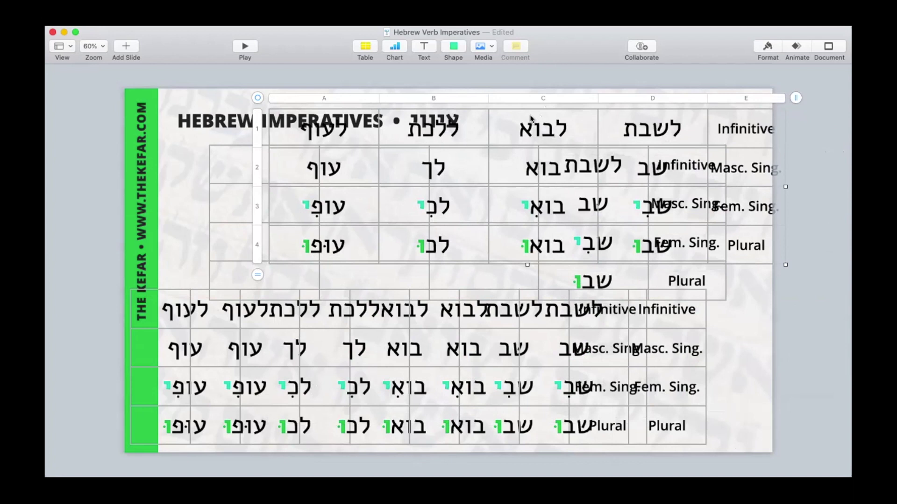
# Empty every cell except the לבוא column and bring up the build-in animation settings.
pyautogui.click(649, 141)
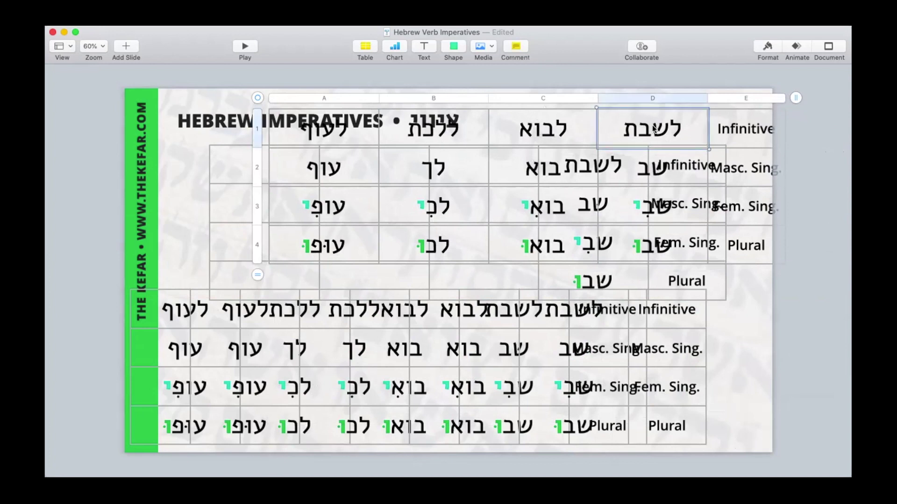
pyautogui.press('super+z')
pyautogui.press('super+z')
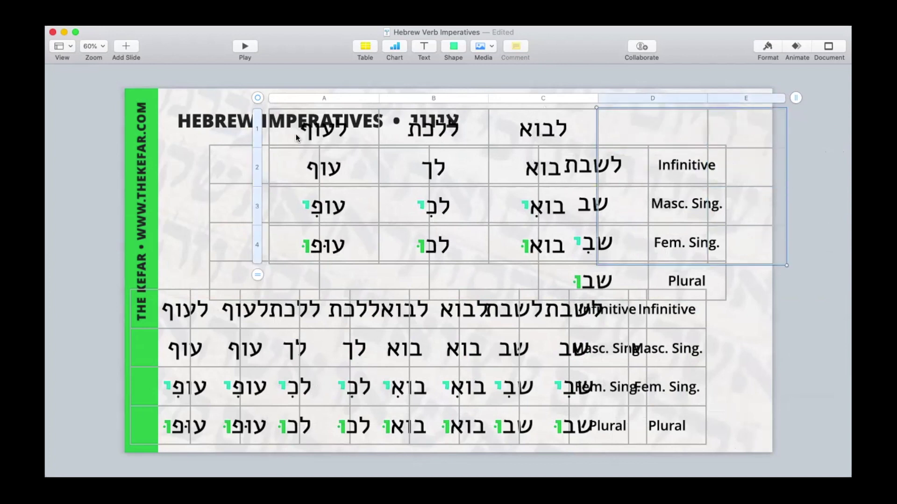
pyautogui.click(295, 133)
pyautogui.moveTo(447, 136); pyautogui.dragTo(451, 238)
pyautogui.press('Delete')
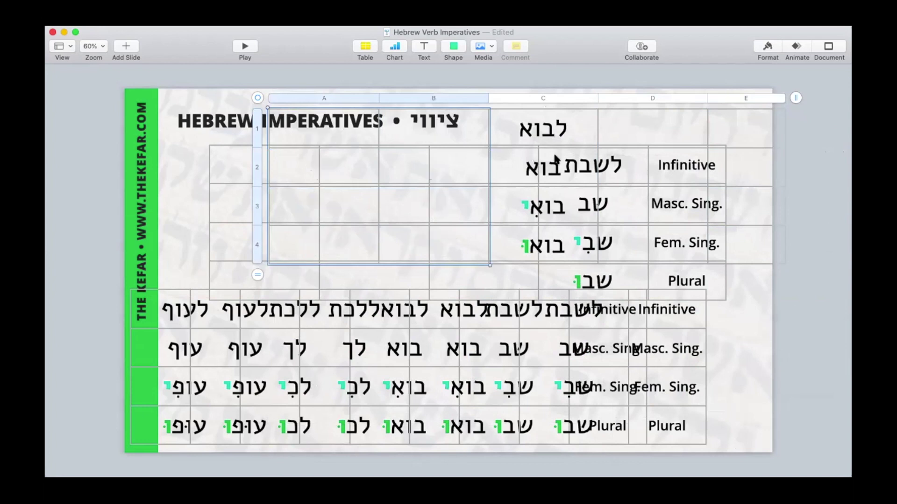
pyautogui.click(794, 48)
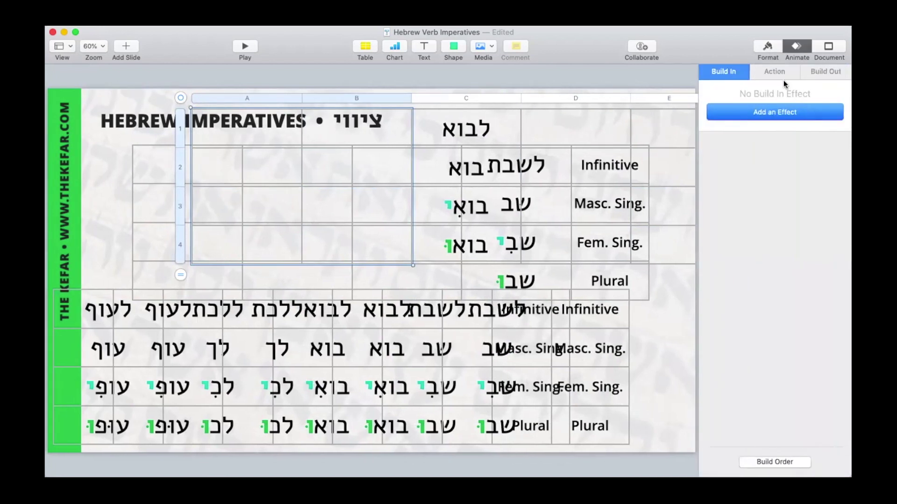
# Give the לבוא-only table a Dissolve build-in and move it into position.
pyautogui.click(773, 115)
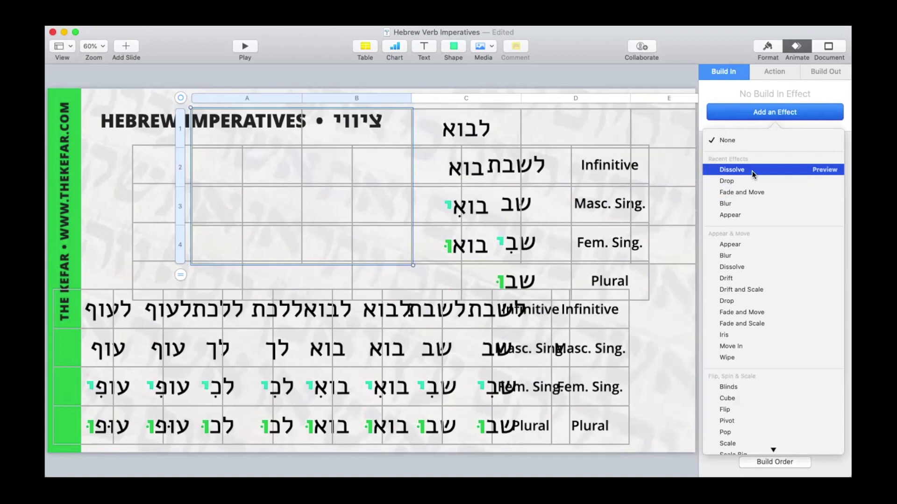
pyautogui.click(737, 170)
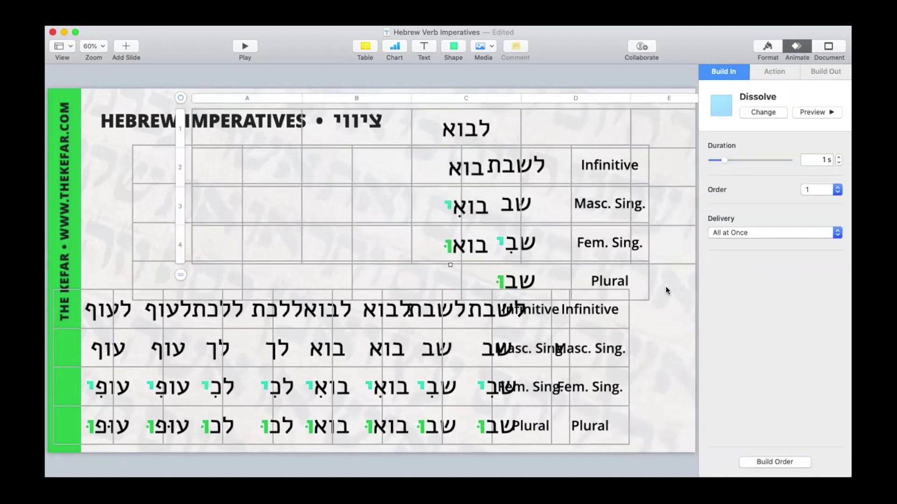
pyautogui.moveTo(575, 114); pyautogui.dragTo(518, 152)
# Move another table copy to the top and clear columns A and C–E, keeping only ללכת.
pyautogui.click(680, 357)
pyautogui.moveTo(414, 367); pyautogui.dragTo(461, 195)
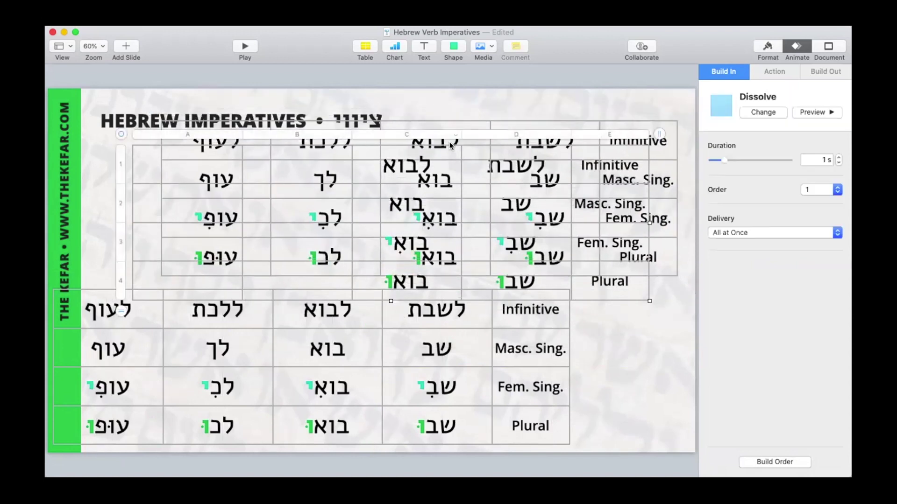
pyautogui.click(463, 117)
pyautogui.moveTo(463, 116); pyautogui.dragTo(472, 105)
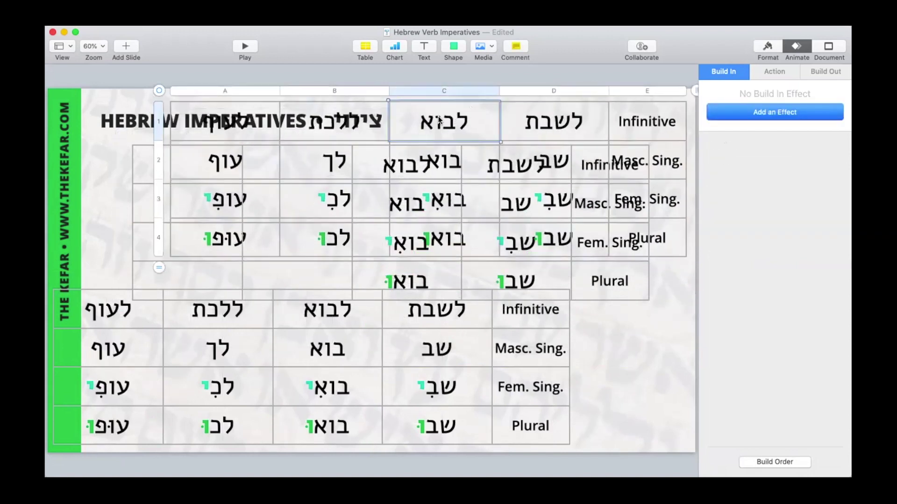
pyautogui.click(541, 120)
pyautogui.moveTo(423, 122); pyautogui.dragTo(640, 236)
pyautogui.press('Delete')
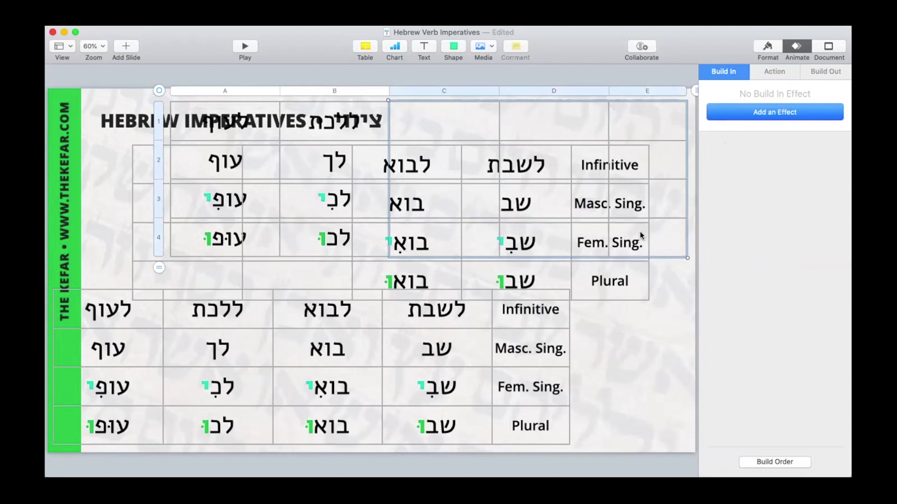
pyautogui.moveTo(232, 123); pyautogui.dragTo(233, 248)
pyautogui.press('Delete')
pyautogui.press('Escape')
# Add a Dissolve build-in to the ללכת copy and align it over the table.
pyautogui.click(757, 116)
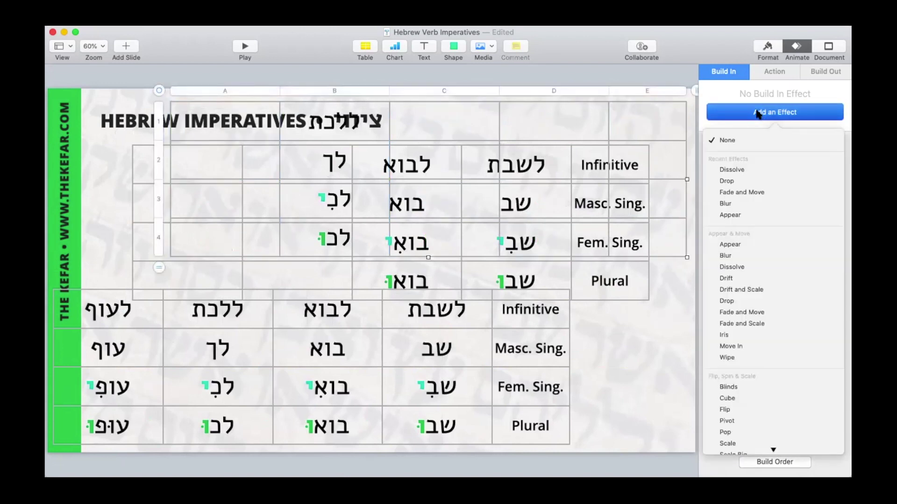
pyautogui.click(750, 170)
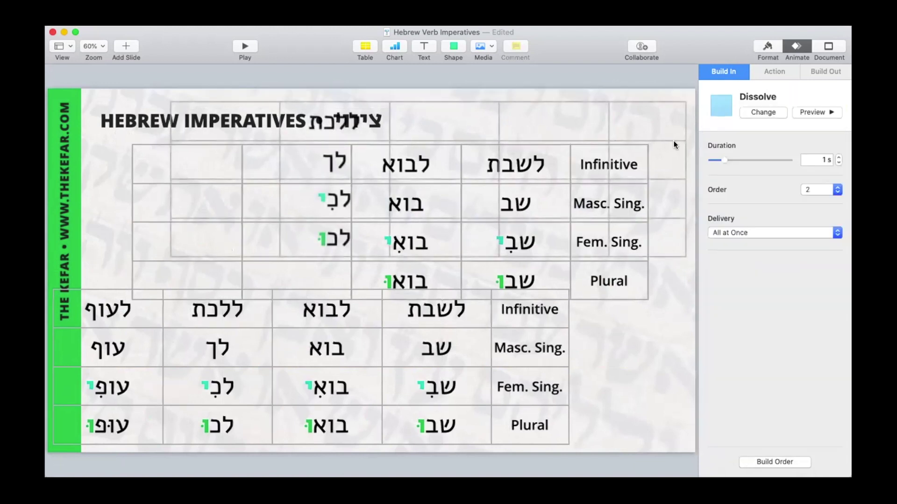
pyautogui.moveTo(673, 141); pyautogui.dragTo(636, 181)
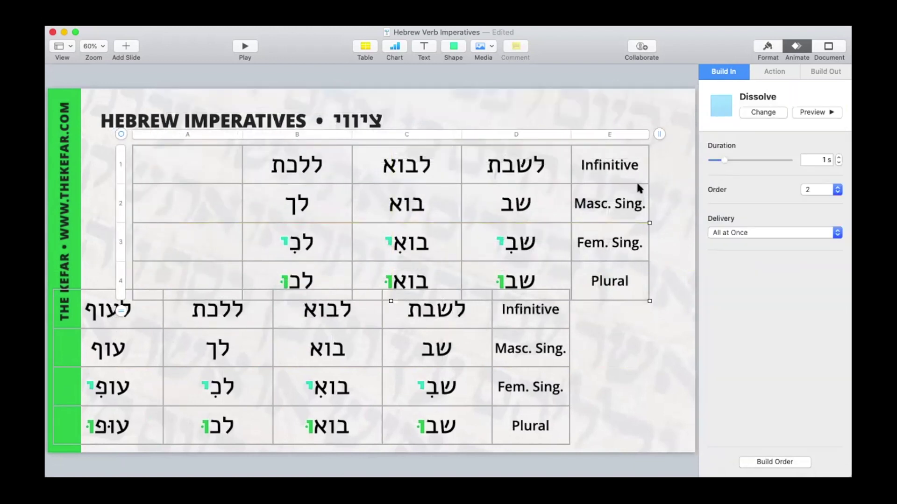
# Place the full table copy below and clear cells B1–E4, keeping only the לעוף column.
pyautogui.moveTo(462, 317); pyautogui.dragTo(527, 329)
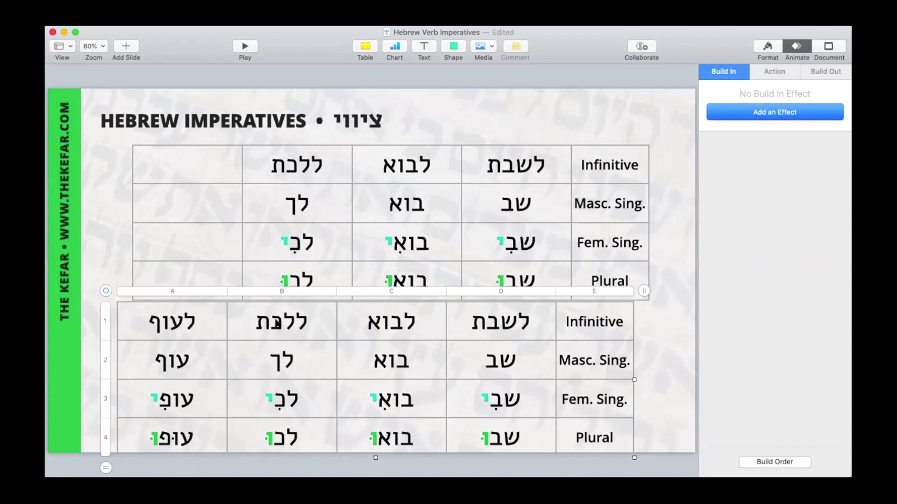
pyautogui.moveTo(278, 323); pyautogui.dragTo(579, 437)
pyautogui.press('Delete')
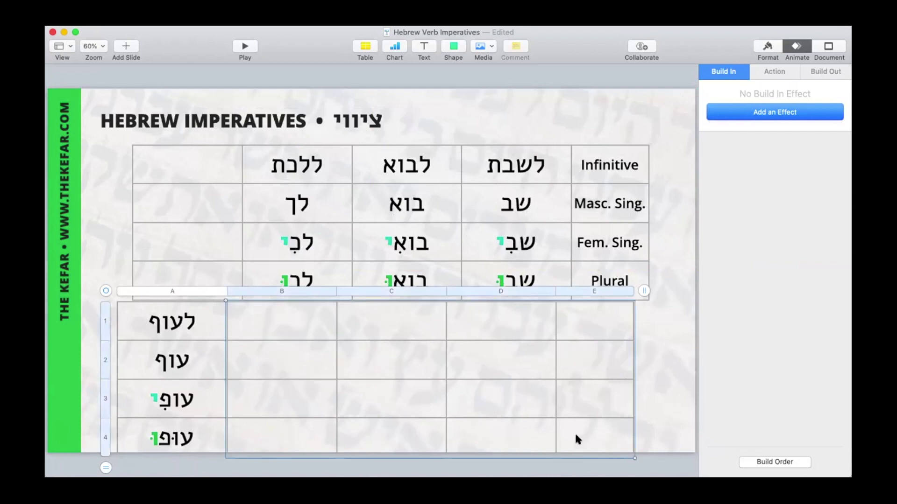
# Give the לעוף copy a Fade and Move build-in and align it as the leftmost column.
pyautogui.click(773, 114)
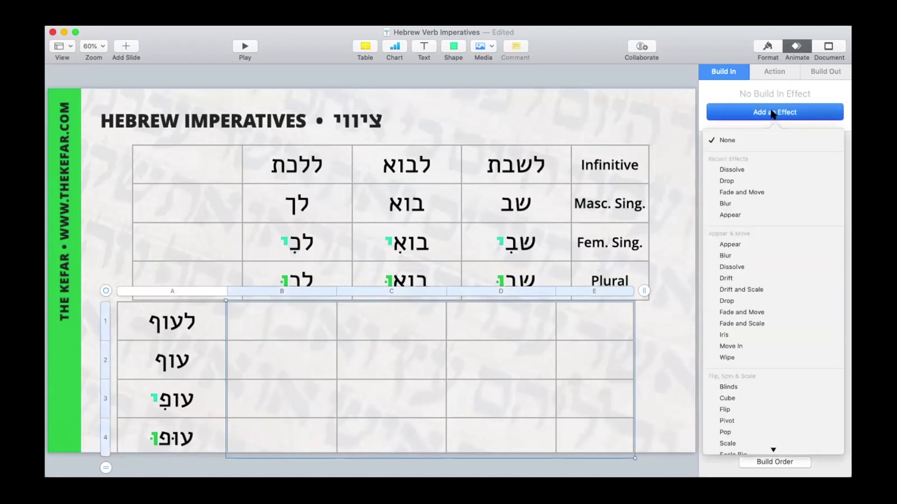
pyautogui.click(756, 313)
pyautogui.click(663, 360)
pyautogui.moveTo(569, 399); pyautogui.dragTo(585, 242)
pyautogui.click(579, 321)
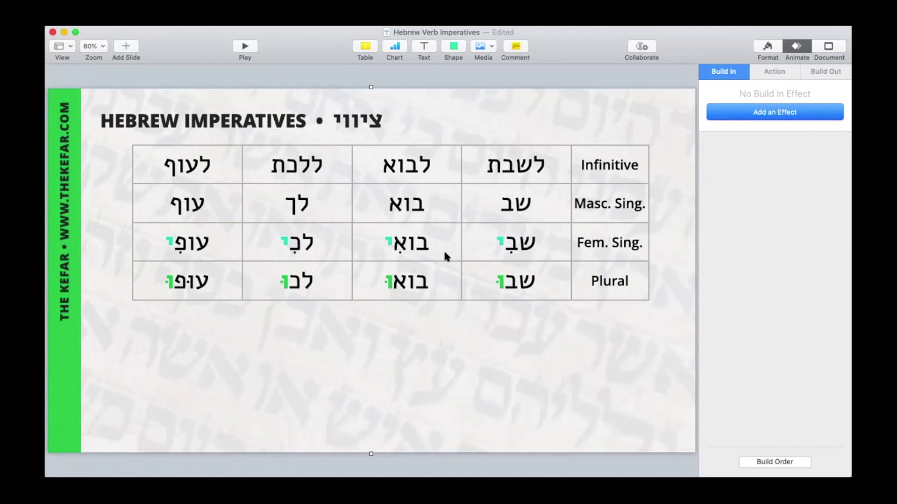
# Play the slideshow and advance through the builds until the final לעוף column appears.
pyautogui.click(243, 44)
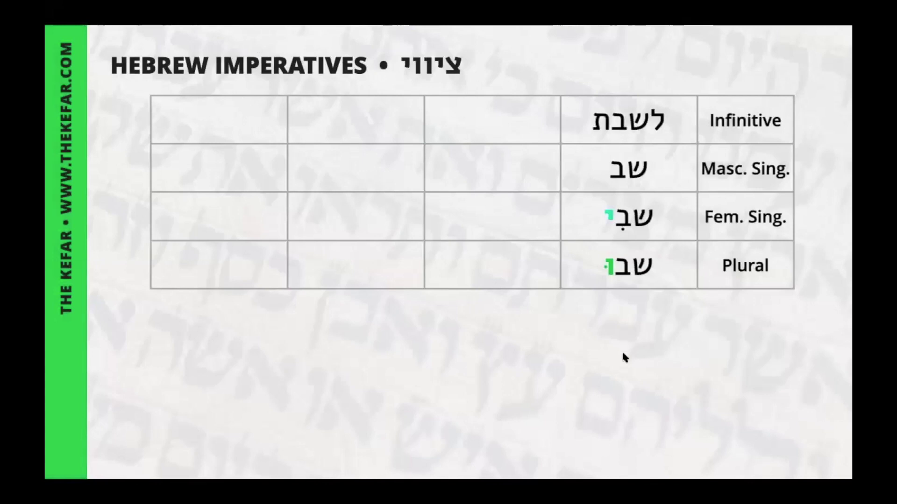
pyautogui.press('Right')
pyautogui.press('Right')
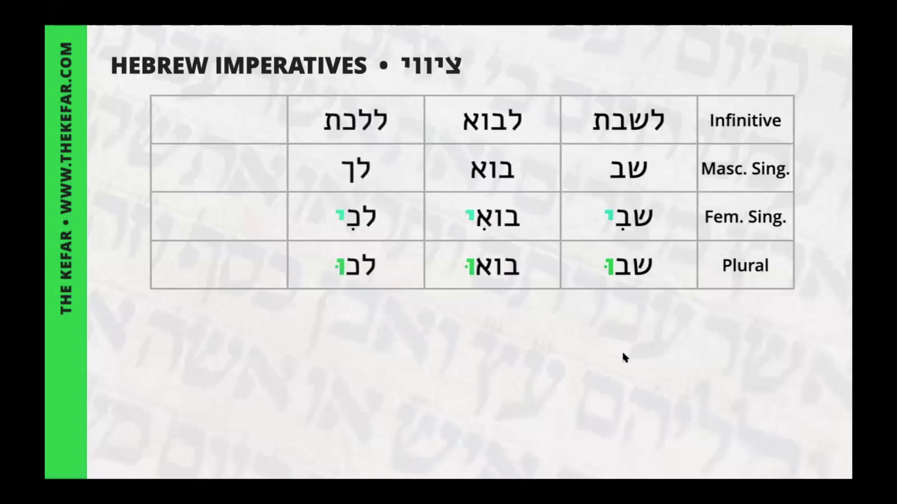
pyautogui.press('Right')
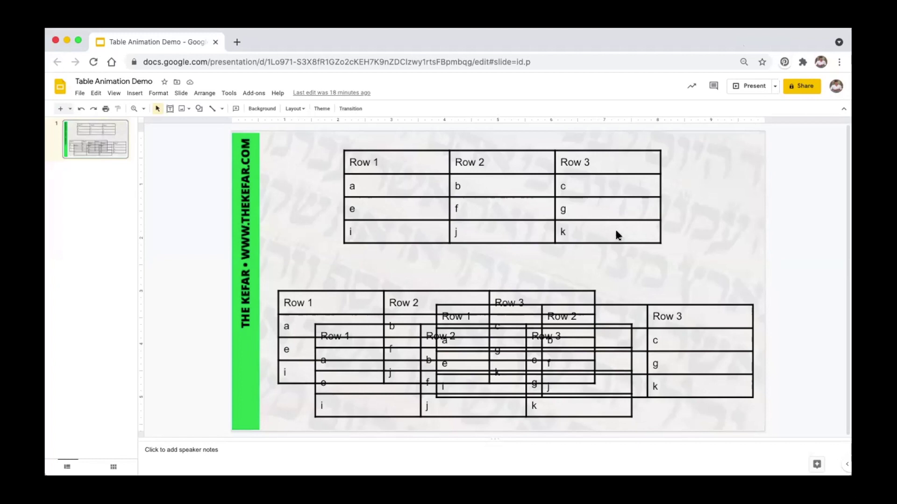
# Delete rows 2–4 of the top table and move the lower-left table copy up beneath it.
pyautogui.moveTo(618, 235); pyautogui.dragTo(374, 180)
pyautogui.press('BackSpace')
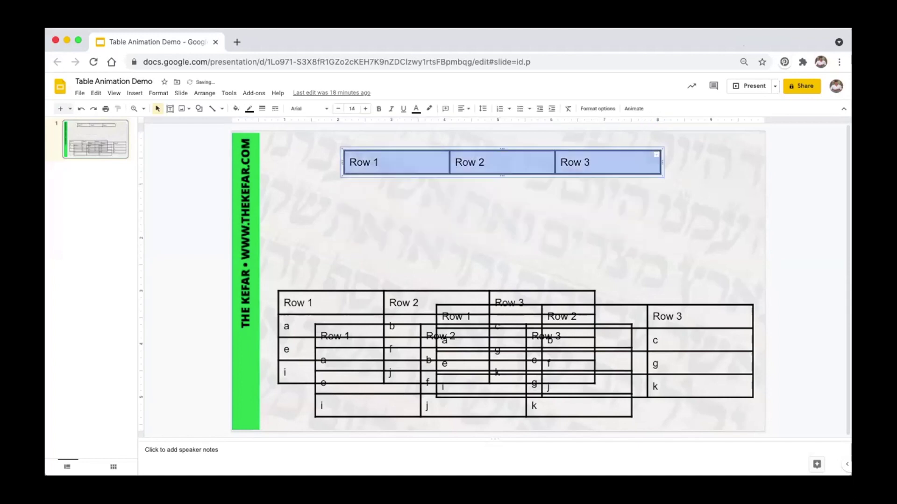
pyautogui.click(373, 289)
pyautogui.moveTo(374, 287); pyautogui.dragTo(389, 196)
# Delete the copy's header, e-f-g and i-j-k rows, and place the a-b-c row under the header table.
pyautogui.moveTo(298, 211); pyautogui.dragTo(559, 211)
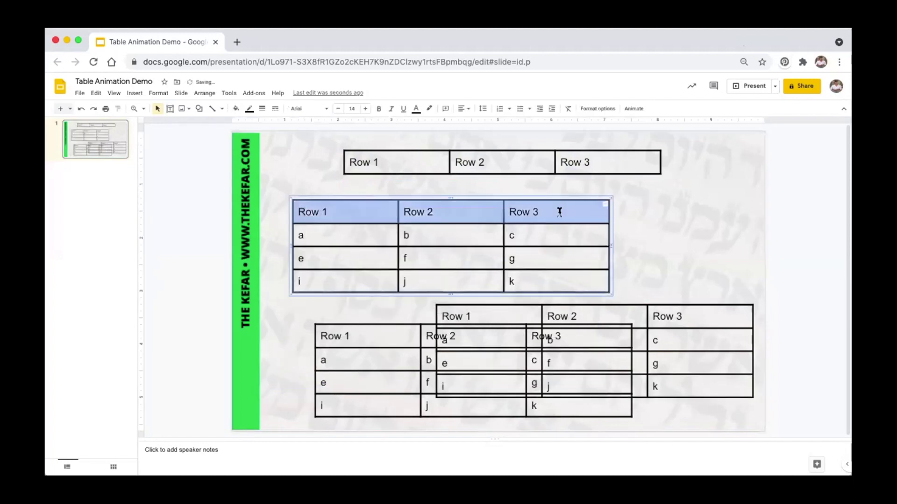
pyautogui.press('BackSpace')
pyautogui.moveTo(304, 232); pyautogui.dragTo(567, 251)
pyautogui.press('BackSpace')
pyautogui.moveTo(477, 224); pyautogui.dragTo(530, 198)
# Select the a-b-c row table and open its animation settings.
pyautogui.click(762, 172)
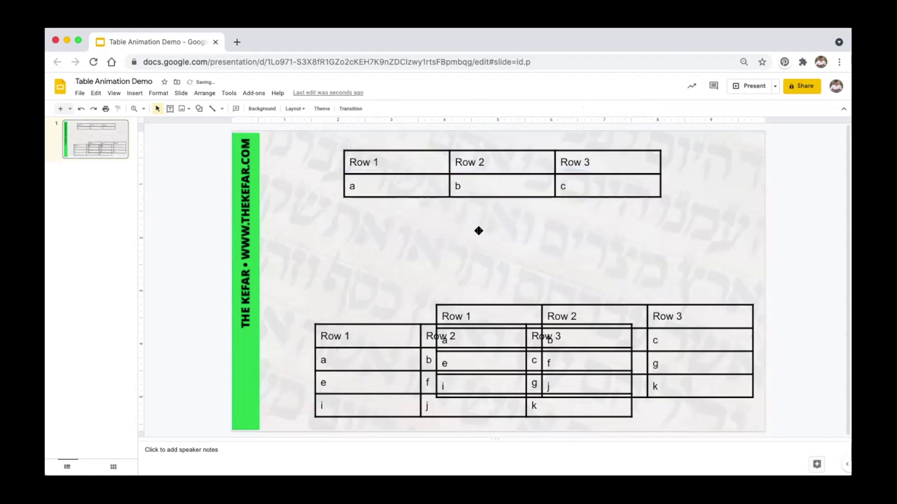
pyautogui.click(496, 198)
pyautogui.click(493, 184)
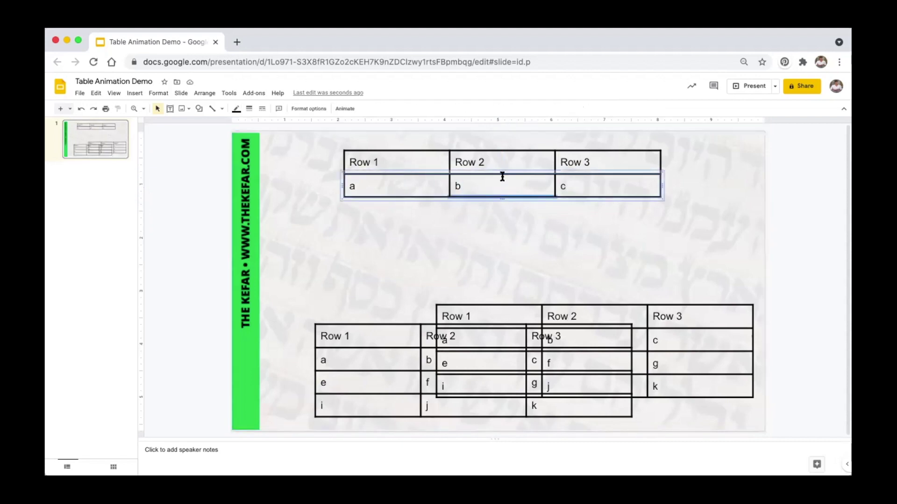
pyautogui.click(346, 109)
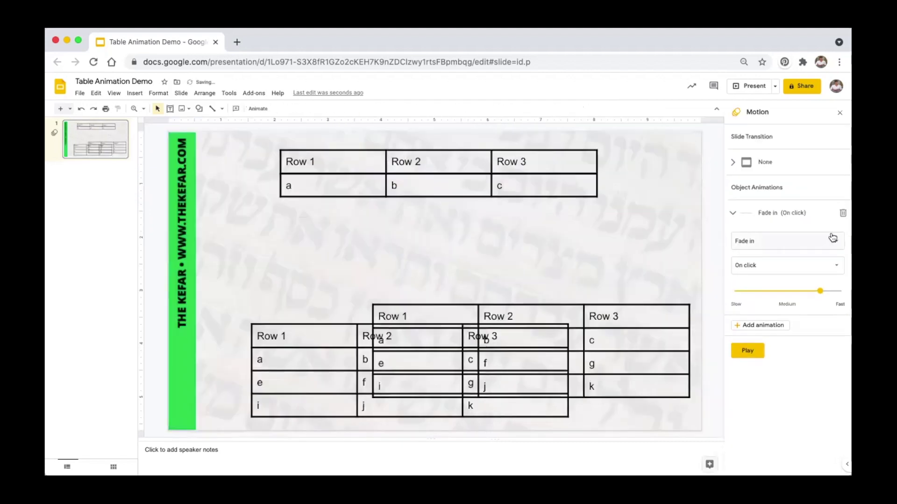